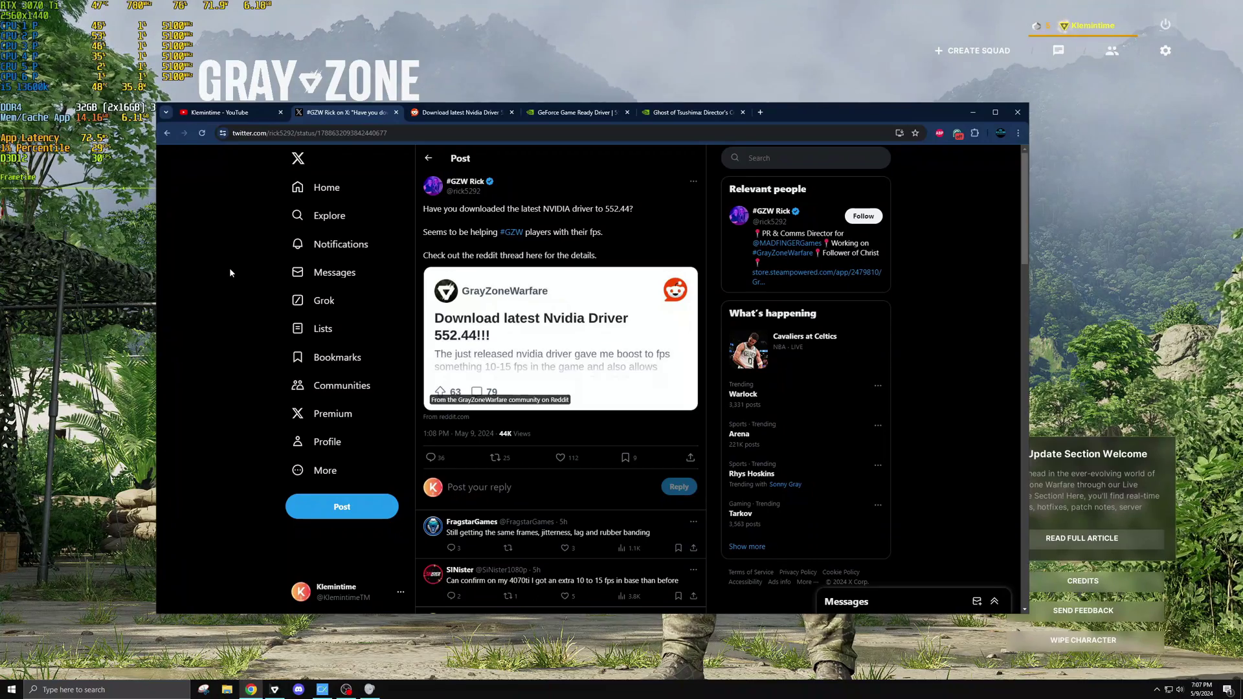
Scroll through the tweet recommending NVIDIA driver 552.44 and its replies.
{"action": "scroll", "coordinate": [389, 376], "scroll_direction": "down", "scroll_amount": 1}
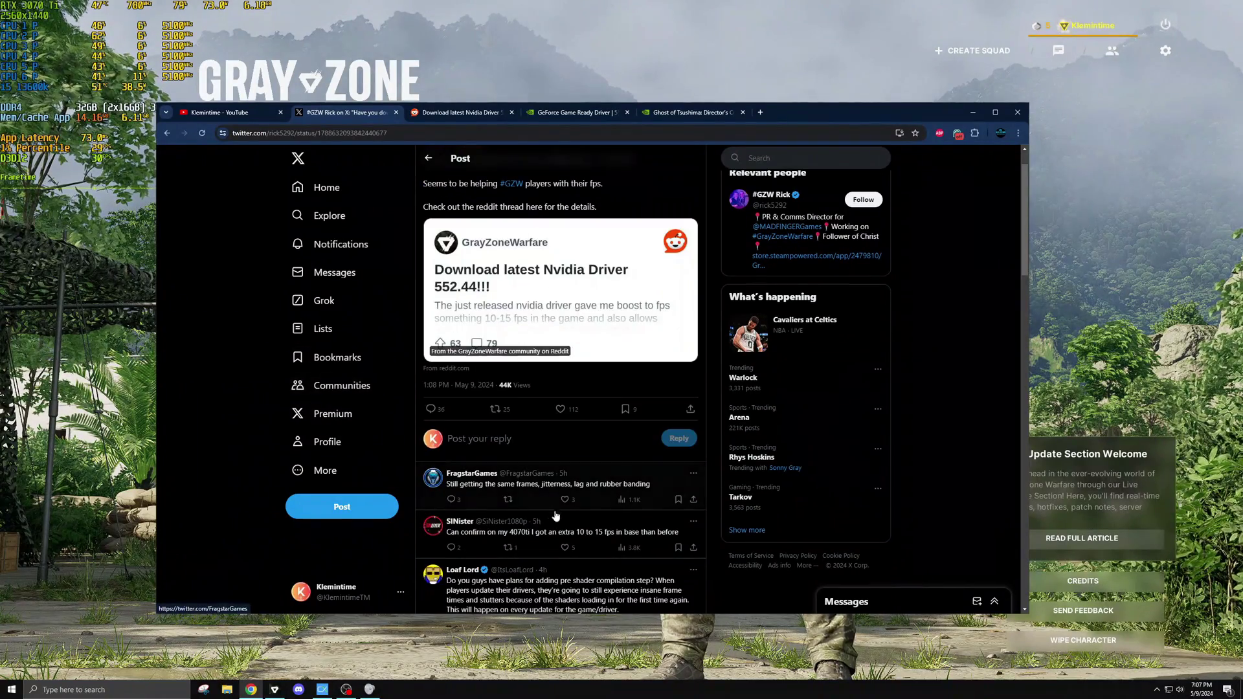
{"action": "scroll", "coordinate": [496, 221], "scroll_direction": "up", "scroll_amount": 1}
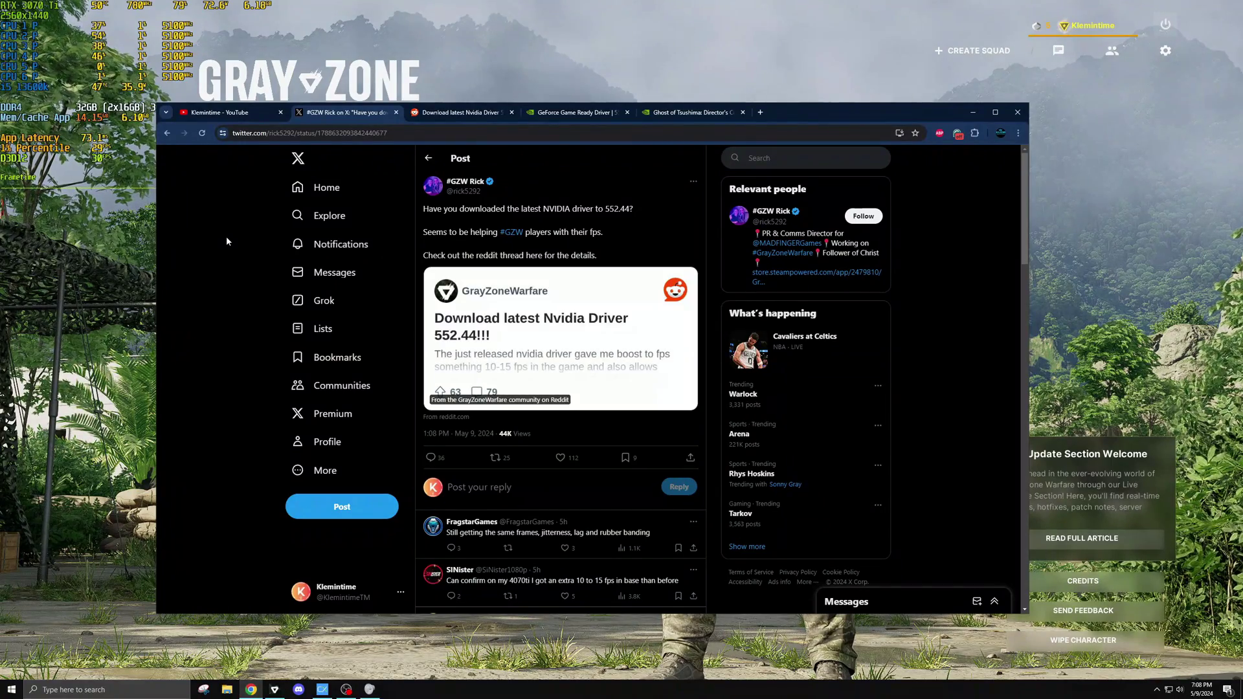
On the Reddit thread, highlight the 552.44 version and the 10-15 fps claim.
{"action": "left_click", "coordinate": [431, 123]}
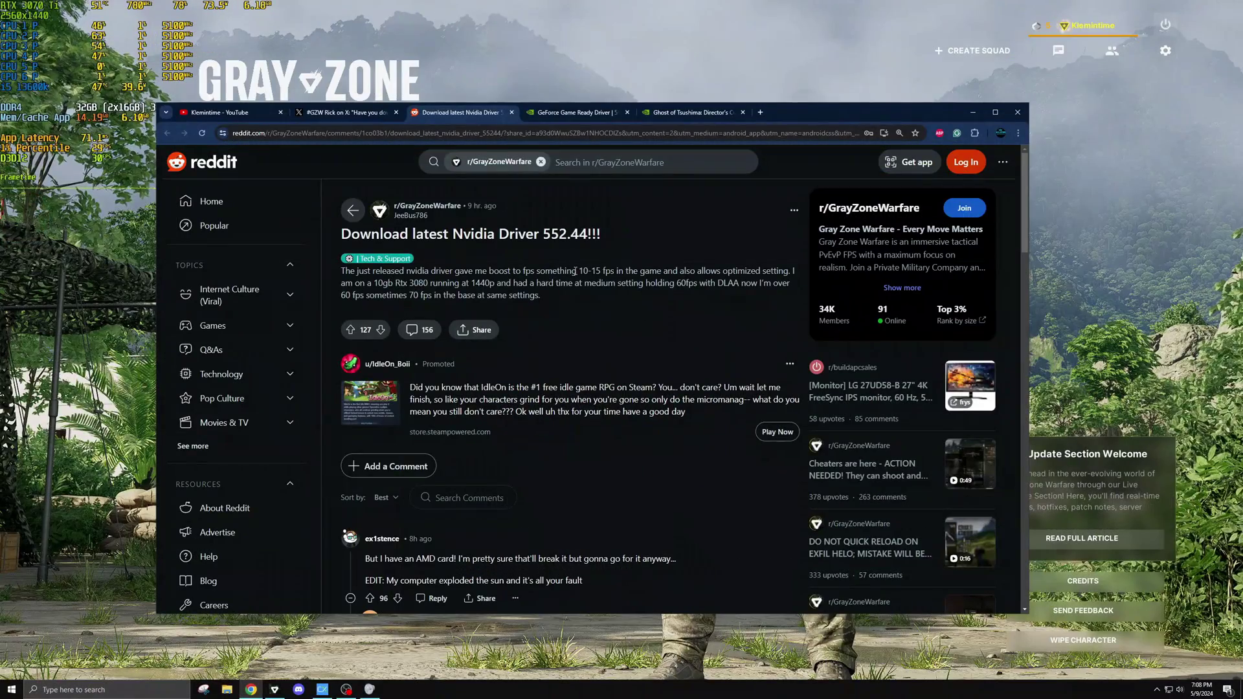
{"action": "left_click_drag", "start_coordinate": [575, 270], "coordinate": [699, 271]}
{"action": "left_click_drag", "start_coordinate": [542, 234], "coordinate": [588, 234]}
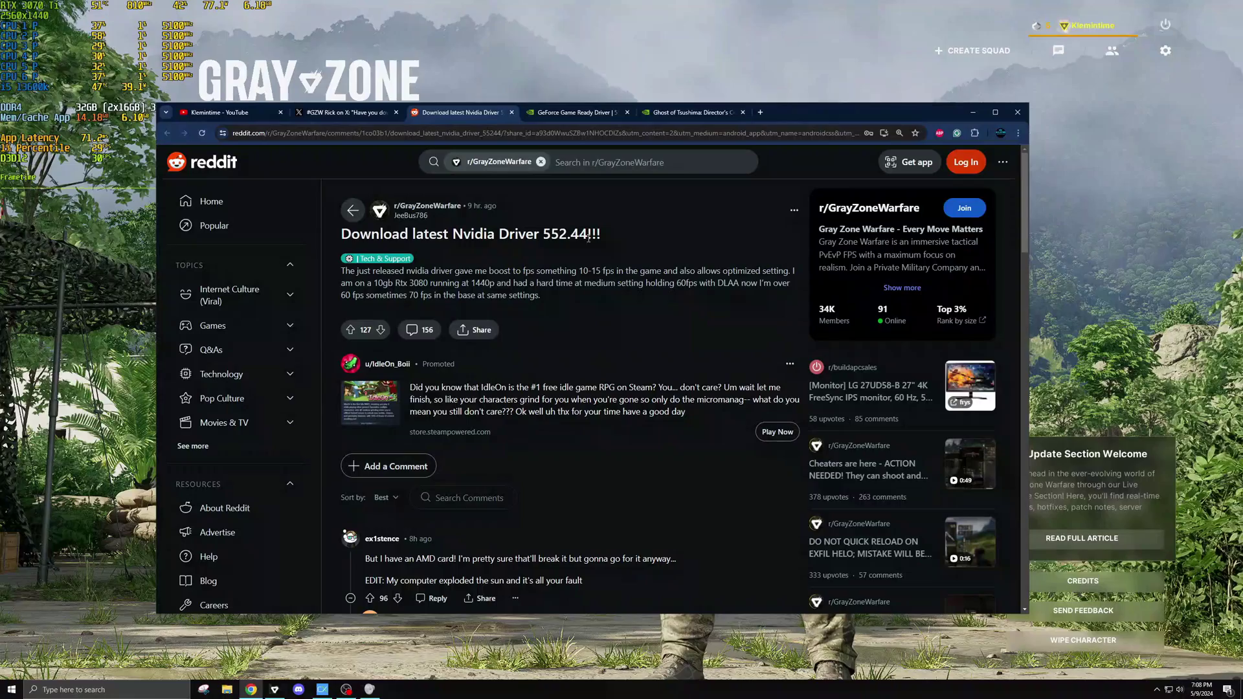
Scroll through the thread's comments, then show the GeForce Game Ready Driver 552.44 page.
{"action": "scroll", "coordinate": [469, 352], "scroll_direction": "down", "scroll_amount": 3}
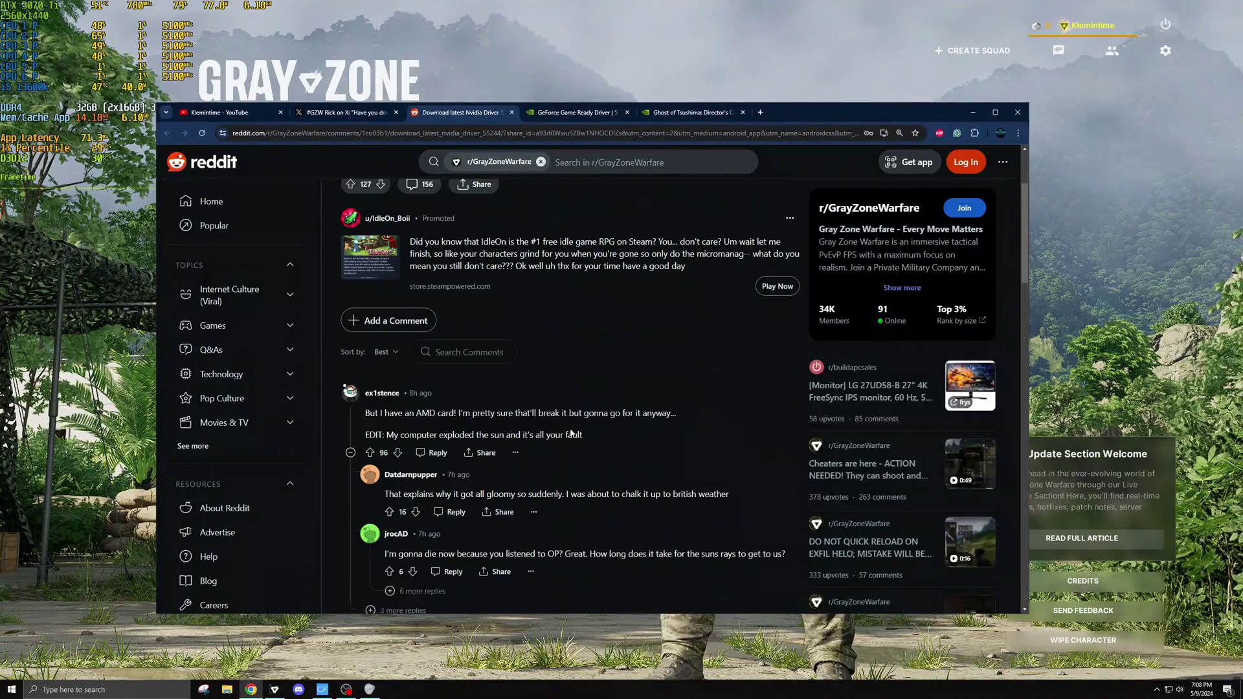
{"action": "scroll", "coordinate": [557, 378], "scroll_direction": "down", "scroll_amount": 6}
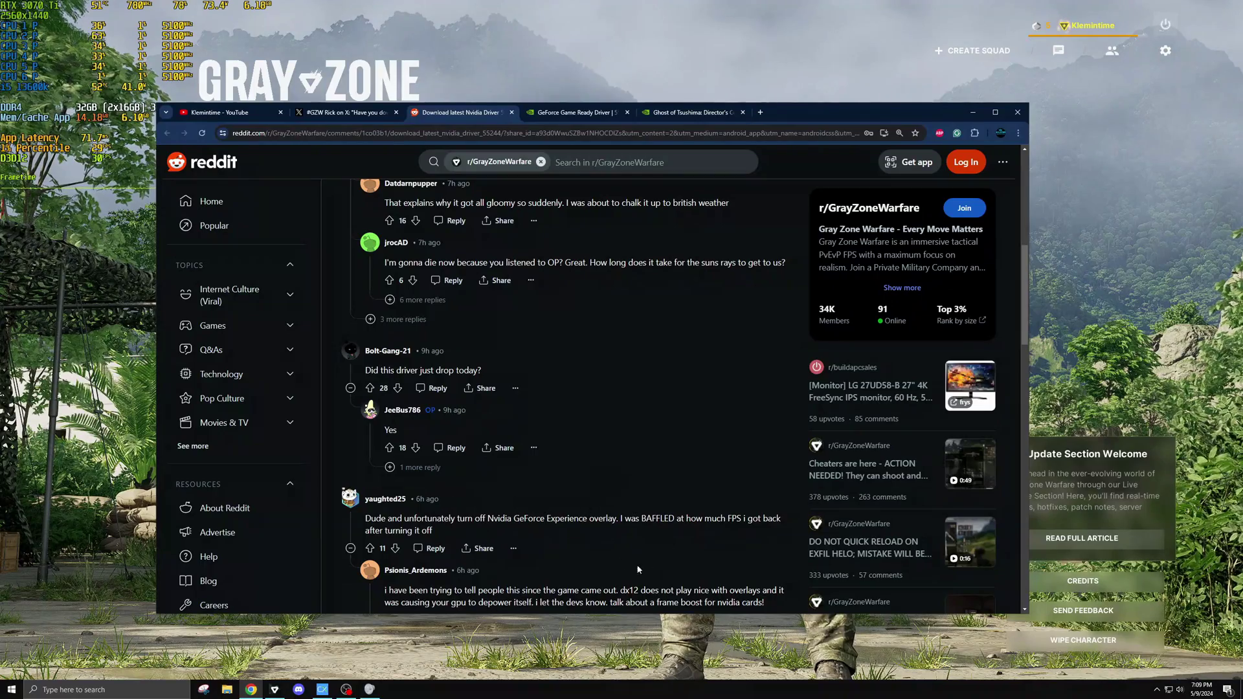
{"action": "scroll", "coordinate": [698, 412], "scroll_direction": "up", "scroll_amount": 3}
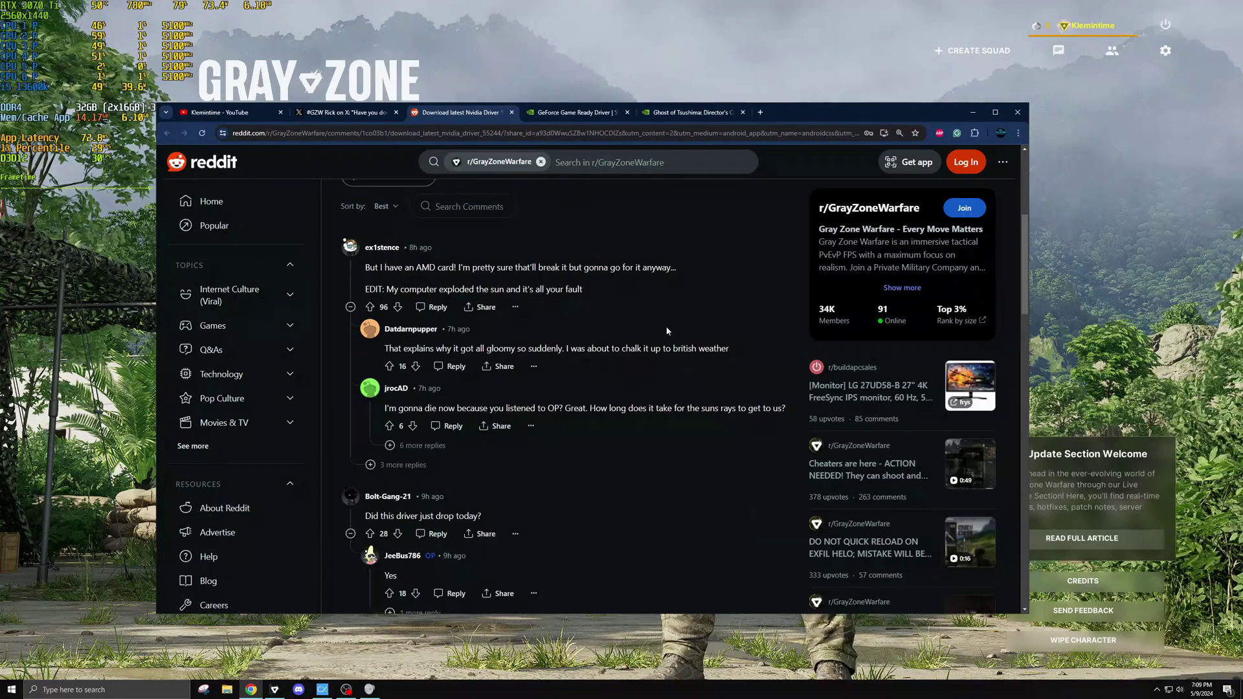
{"action": "left_click", "coordinate": [563, 116]}
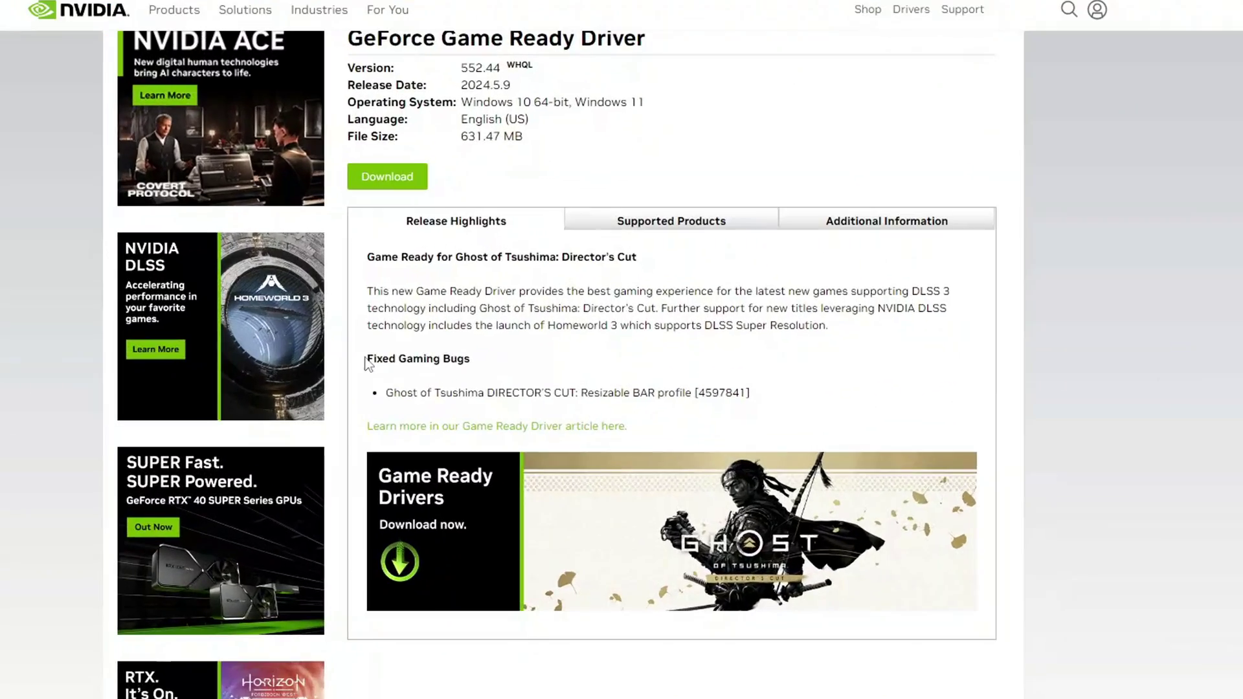
Highlight the Fixed Gaming Bugs heading and the Ghost of Tsushima fix in the 552.44 notes.
{"action": "left_click_drag", "start_coordinate": [367, 363], "coordinate": [513, 365]}
{"action": "left_click", "coordinate": [508, 382]}
{"action": "left_click_drag", "start_coordinate": [383, 395], "coordinate": [564, 394]}
{"action": "left_click", "coordinate": [564, 394]}
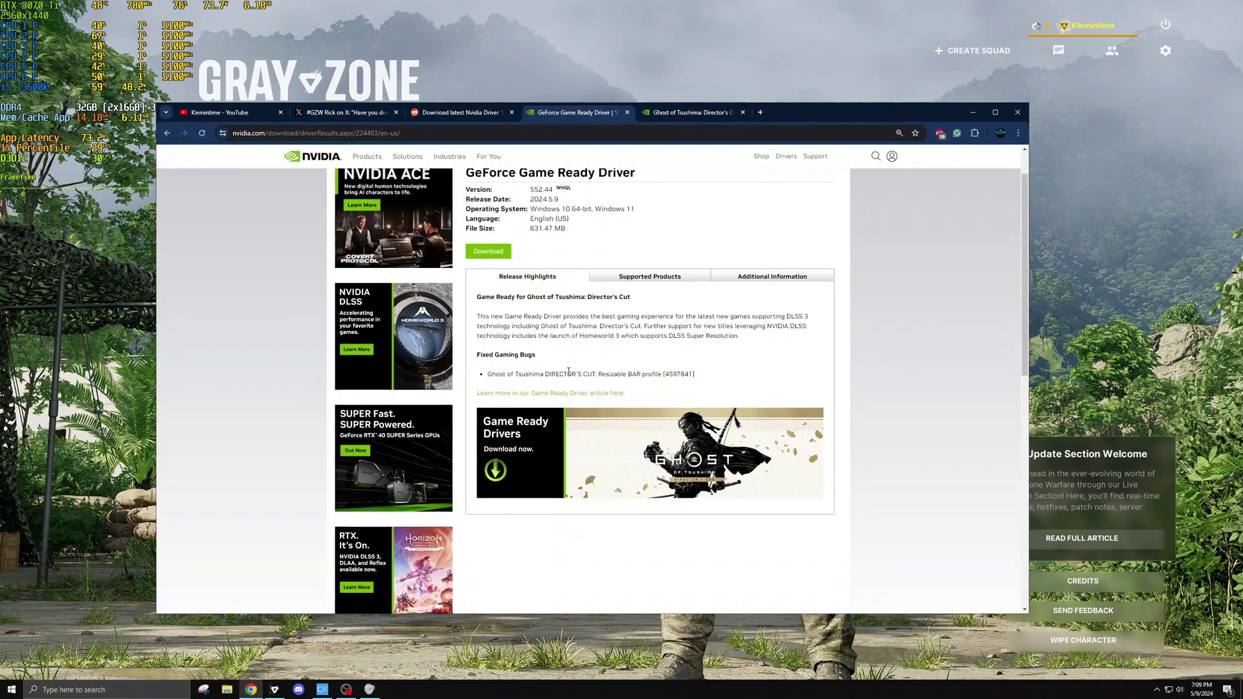
Open the Ghost of Tsushima Game Ready article and highlight Gray Zone Warfare among supported games.
{"action": "left_click", "coordinate": [692, 112]}
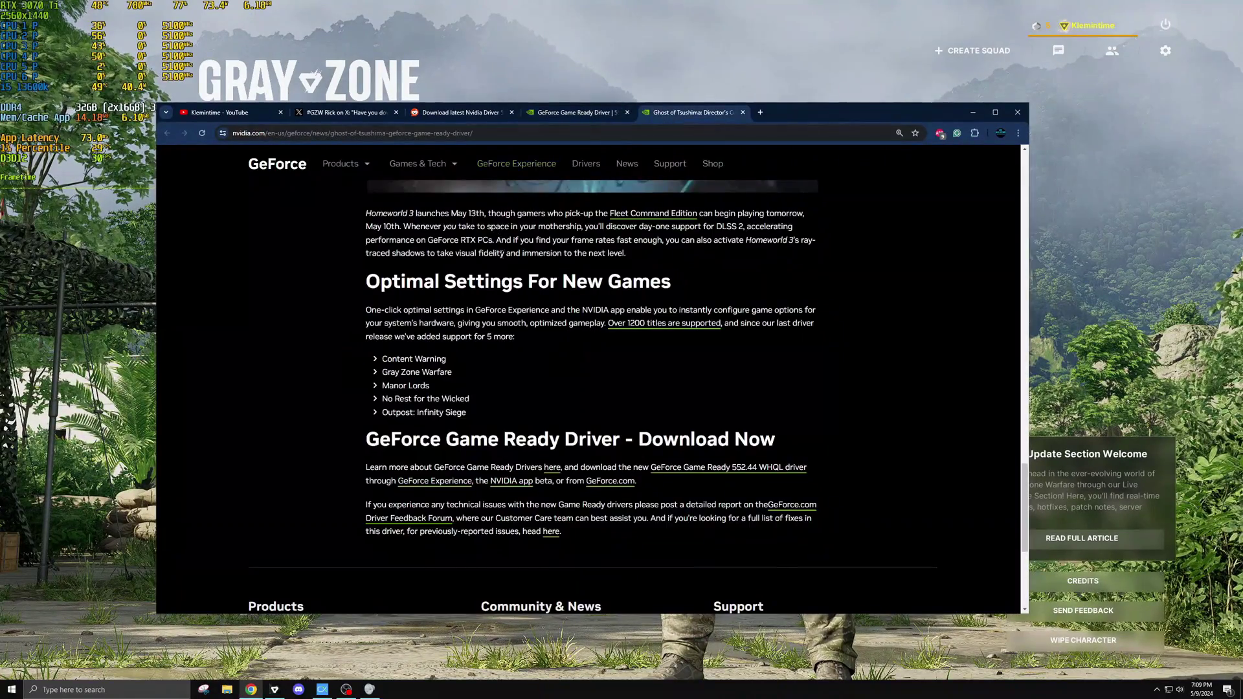
{"action": "scroll", "coordinate": [465, 321], "scroll_direction": "up", "scroll_amount": 5}
{"action": "scroll", "coordinate": [445, 342], "scroll_direction": "down", "scroll_amount": 6}
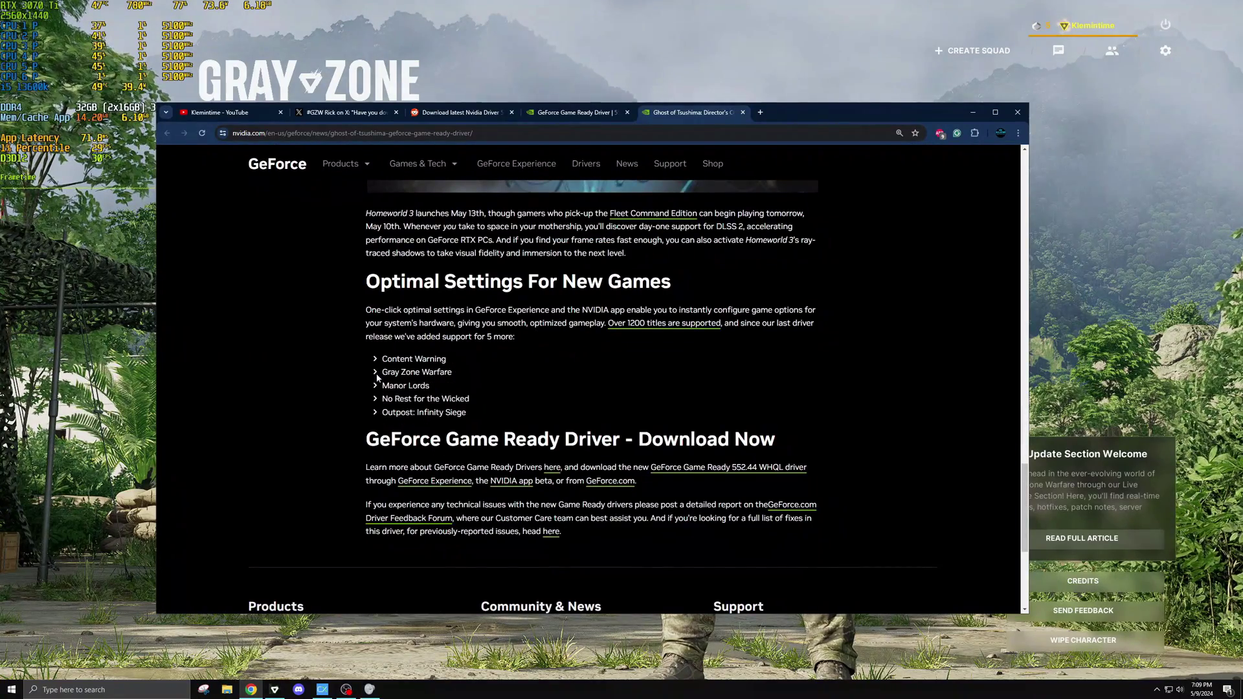
{"action": "left_click_drag", "start_coordinate": [376, 373], "coordinate": [481, 370]}
{"action": "left_click", "coordinate": [413, 308]}
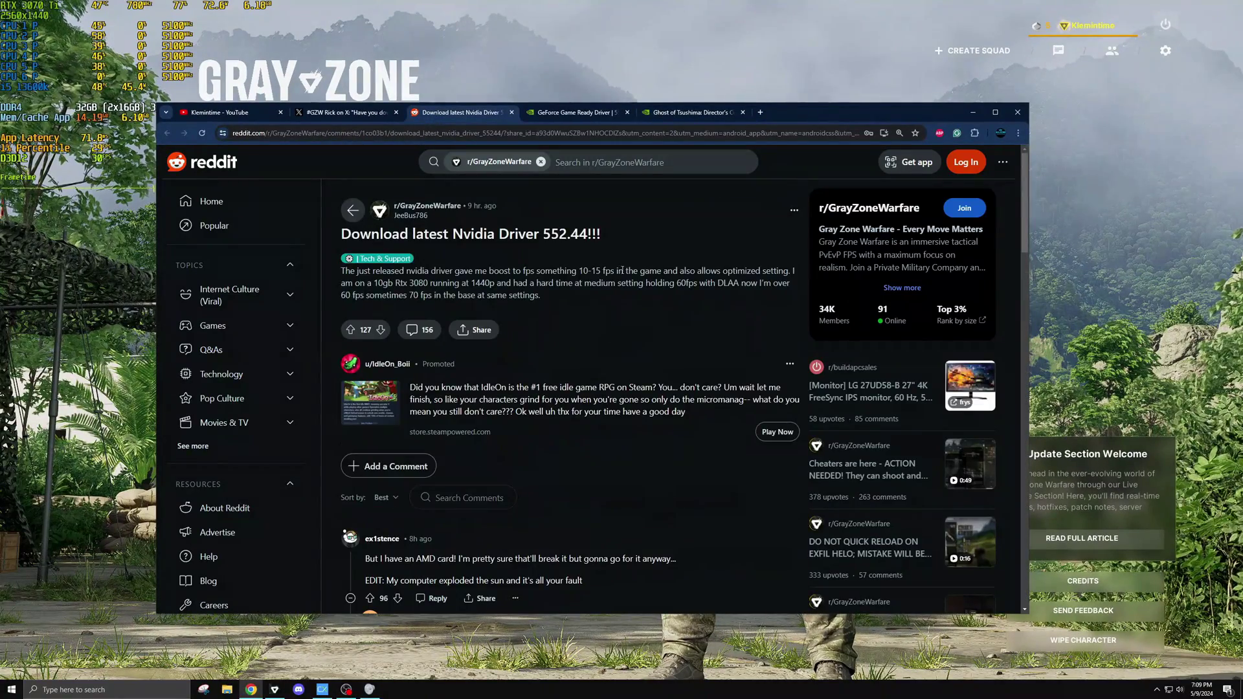
Highlight the post's 'optimized setting' claim and check it against the GeForce article, ending there.
{"action": "left_click_drag", "start_coordinate": [721, 272], "coordinate": [788, 272]}
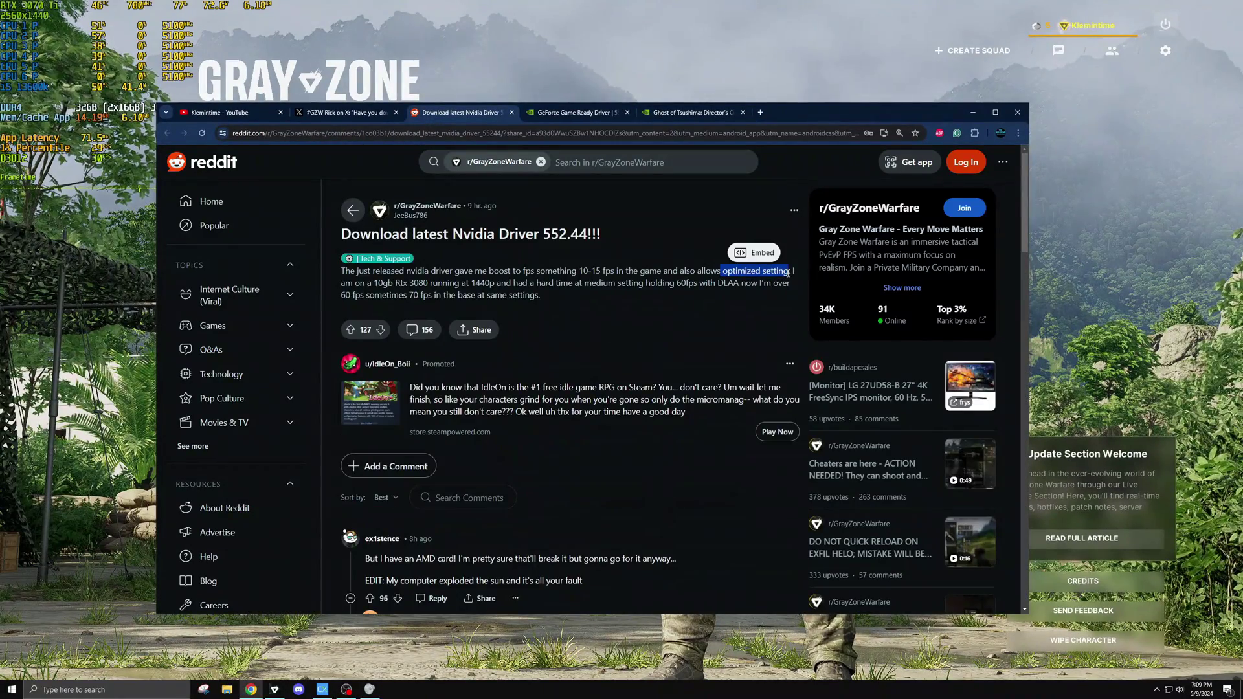
{"action": "left_click", "coordinate": [688, 112]}
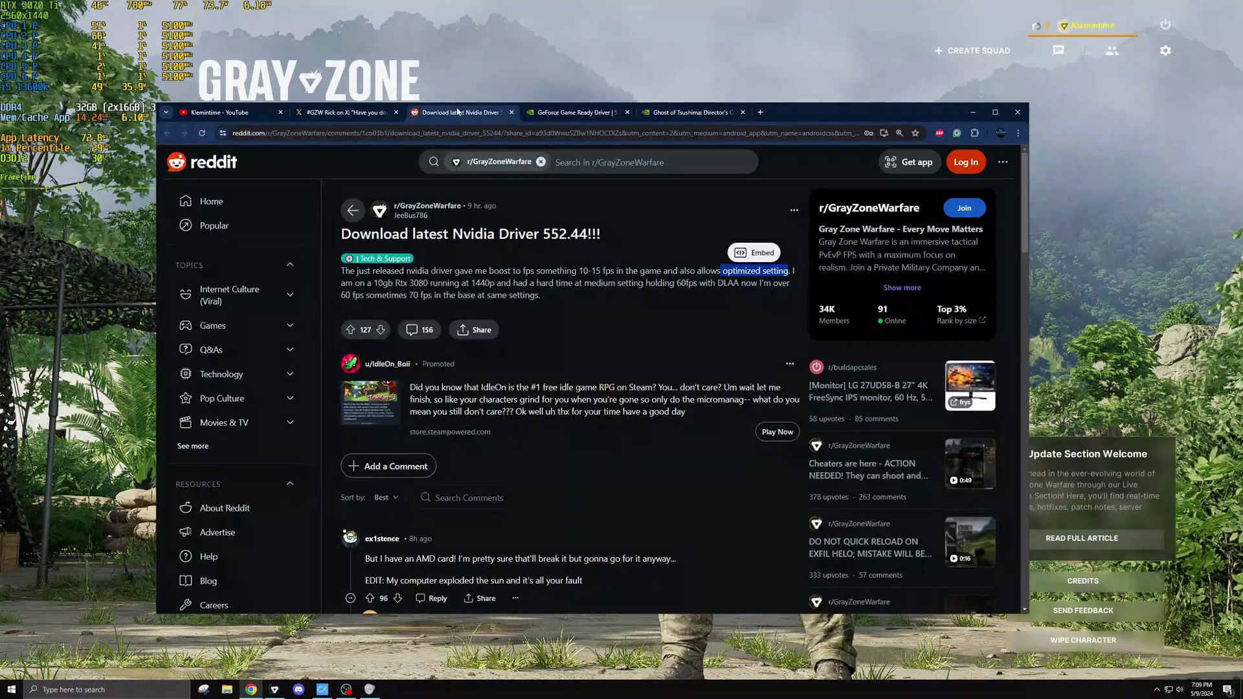
{"action": "left_click", "coordinate": [456, 115]}
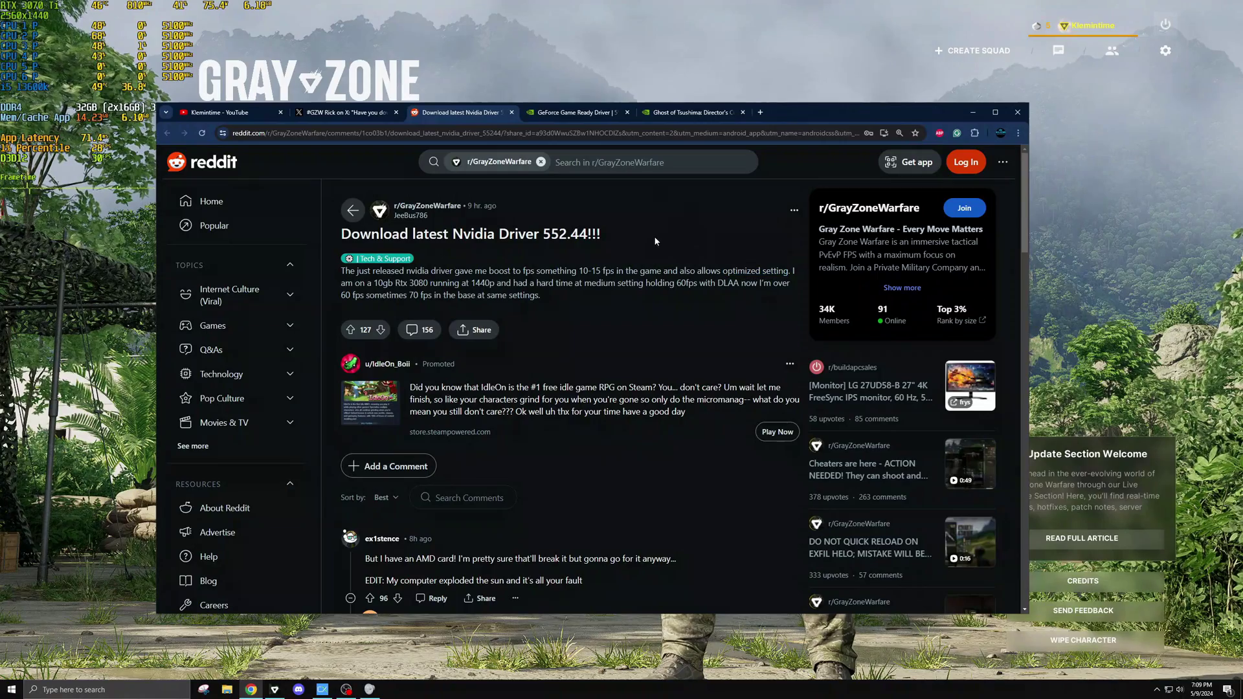
{"action": "left_click", "coordinate": [673, 114]}
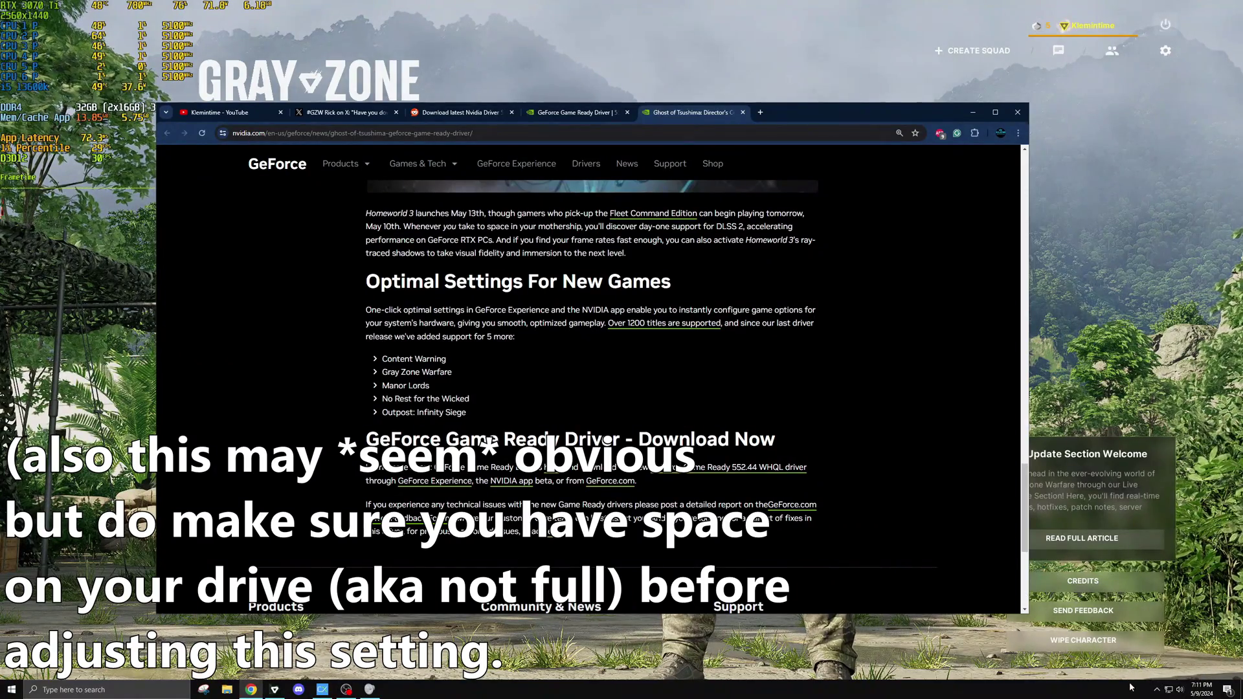
Open NVIDIA Control Panel from the tray and select the global Shader Cache Size row, showing Unlimited.
{"action": "left_click", "coordinate": [1157, 691]}
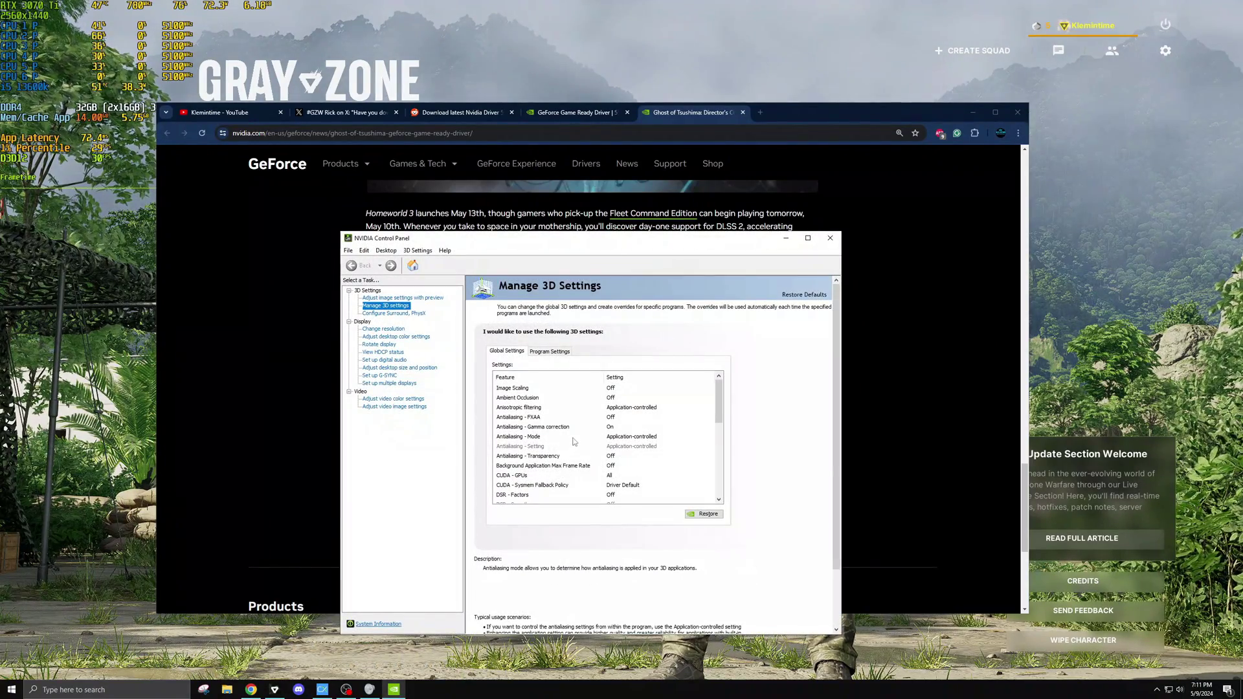
{"action": "scroll", "coordinate": [574, 440], "scroll_direction": "down", "scroll_amount": 4}
{"action": "scroll", "coordinate": [573, 440], "scroll_direction": "down", "scroll_amount": 1}
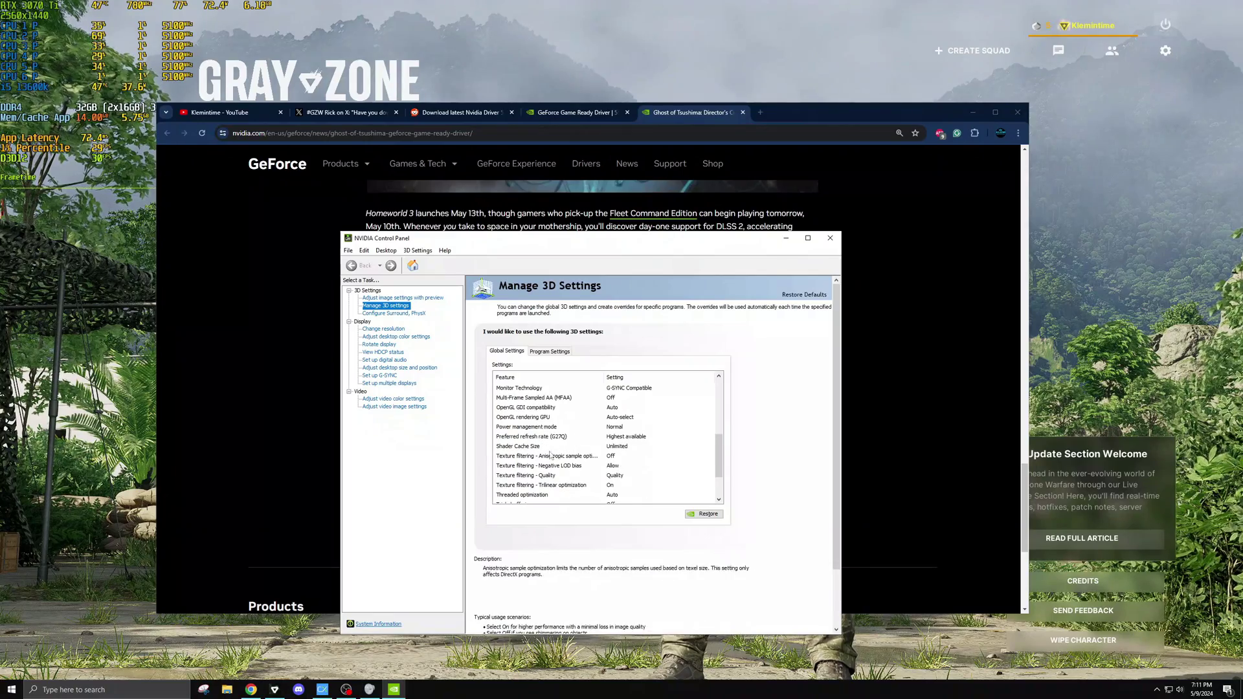
{"action": "left_click", "coordinate": [548, 447]}
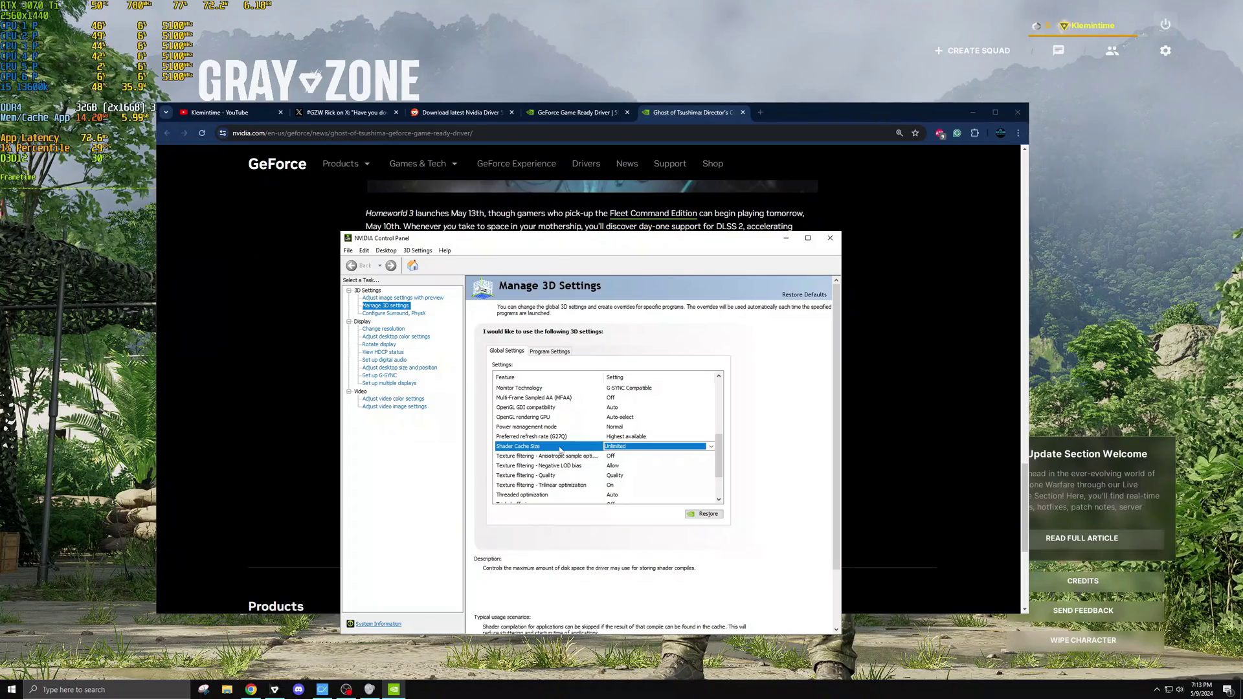
{"action": "left_click", "coordinate": [631, 447]}
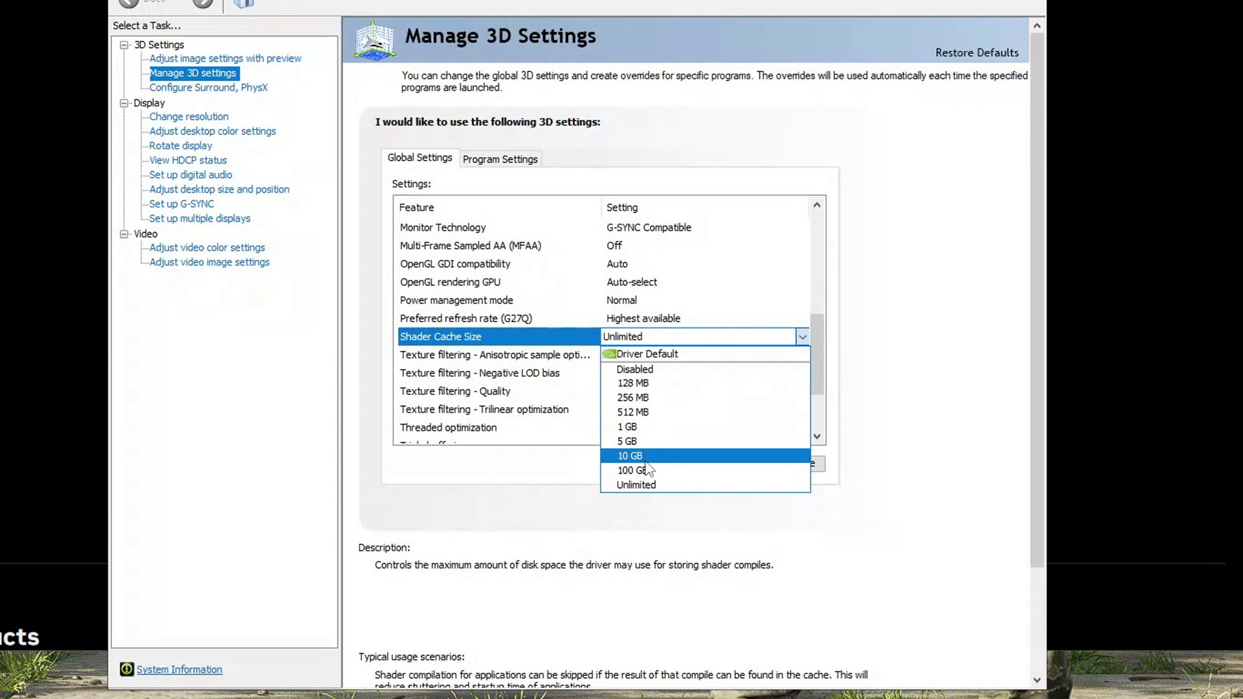
{"action": "left_click", "coordinate": [803, 336]}
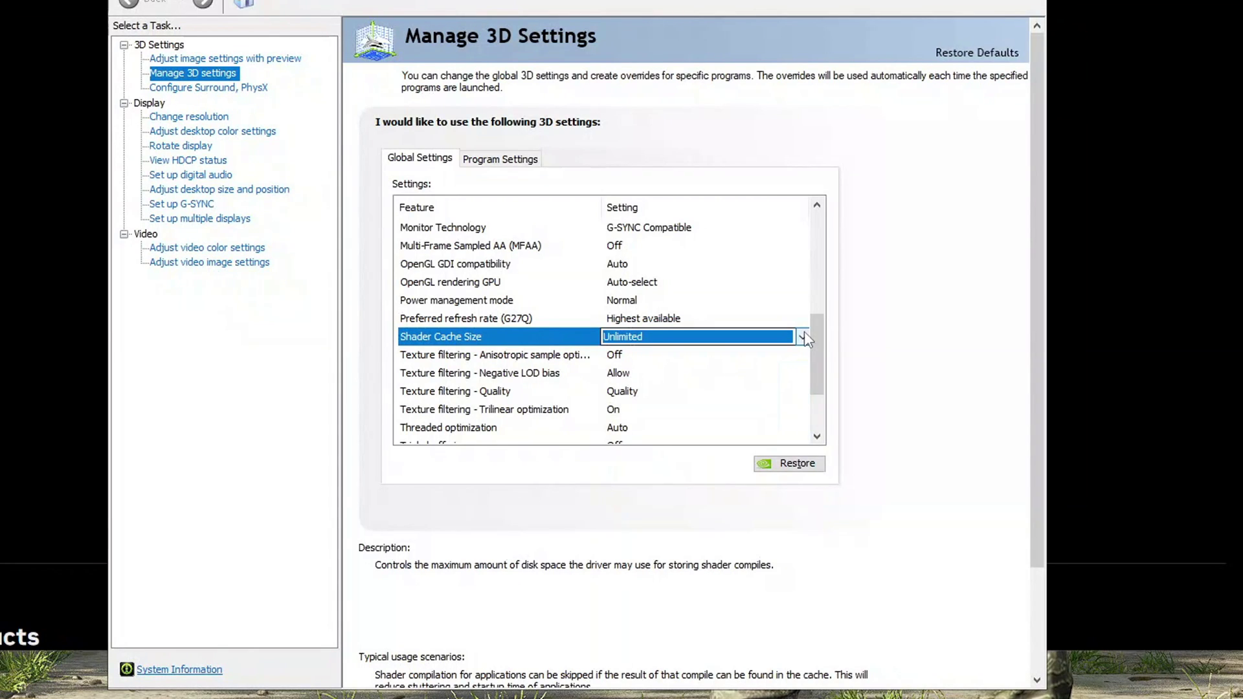
{"action": "left_click", "coordinate": [803, 336]}
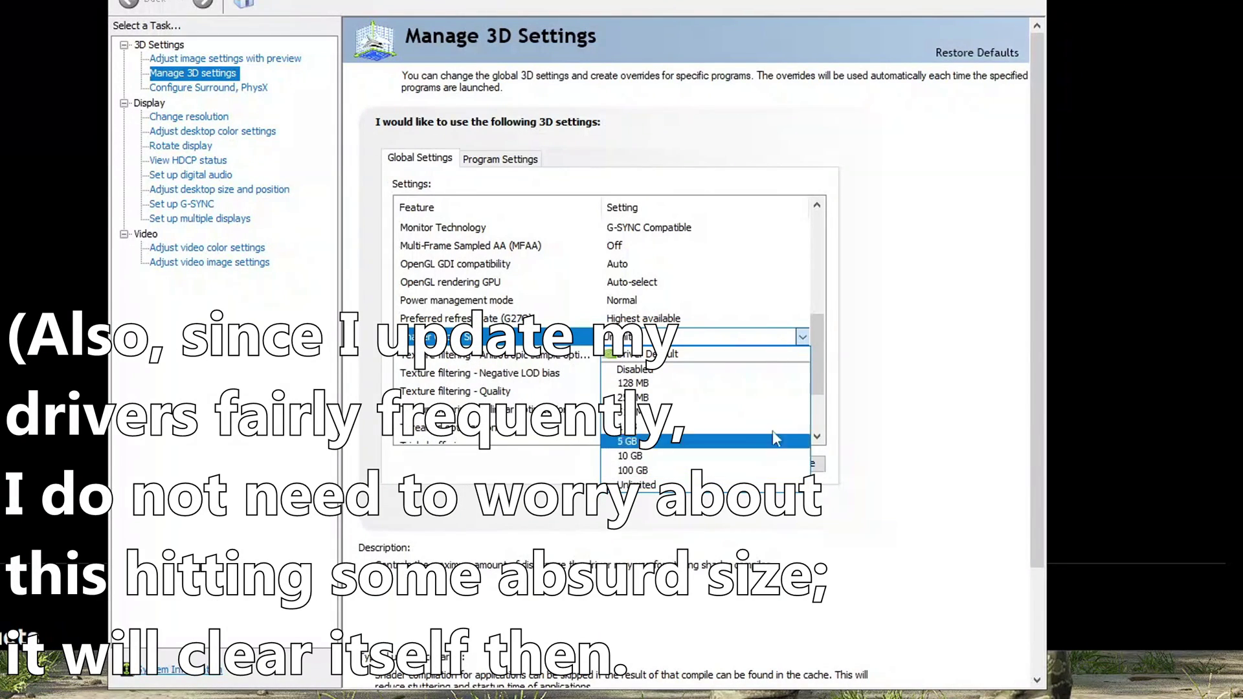
{"action": "left_click", "coordinate": [810, 337]}
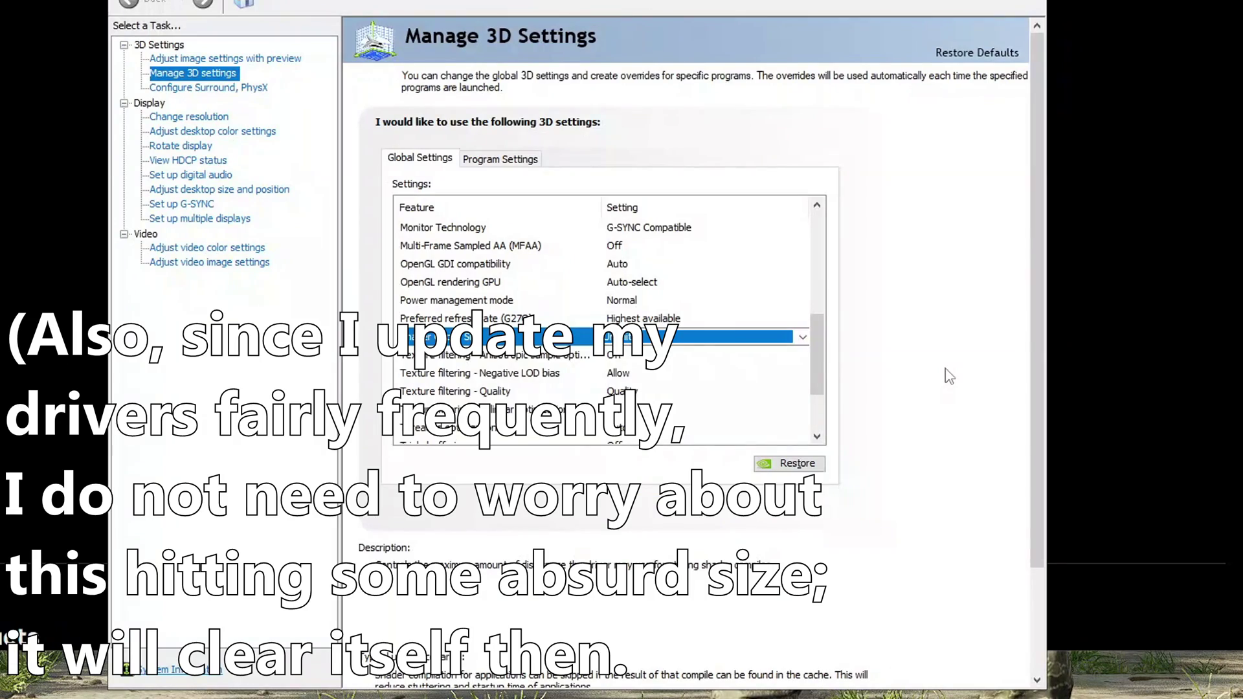
{"action": "left_click", "coordinate": [711, 446]}
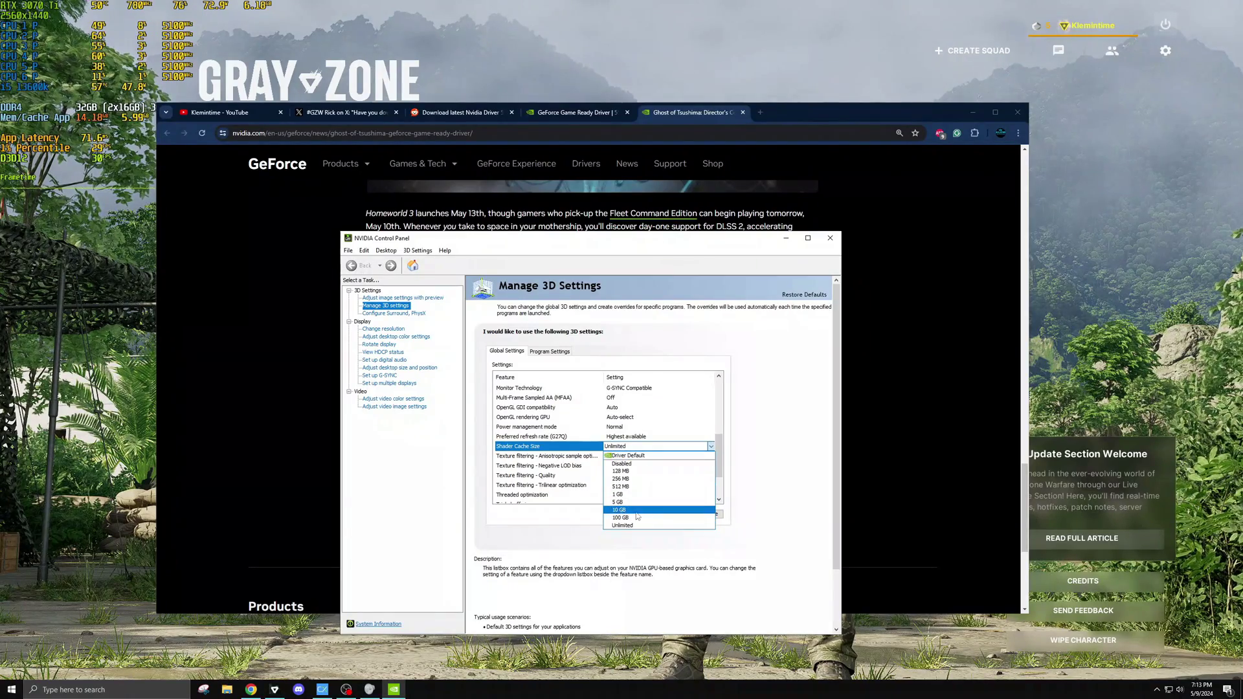
{"action": "left_click", "coordinate": [712, 448]}
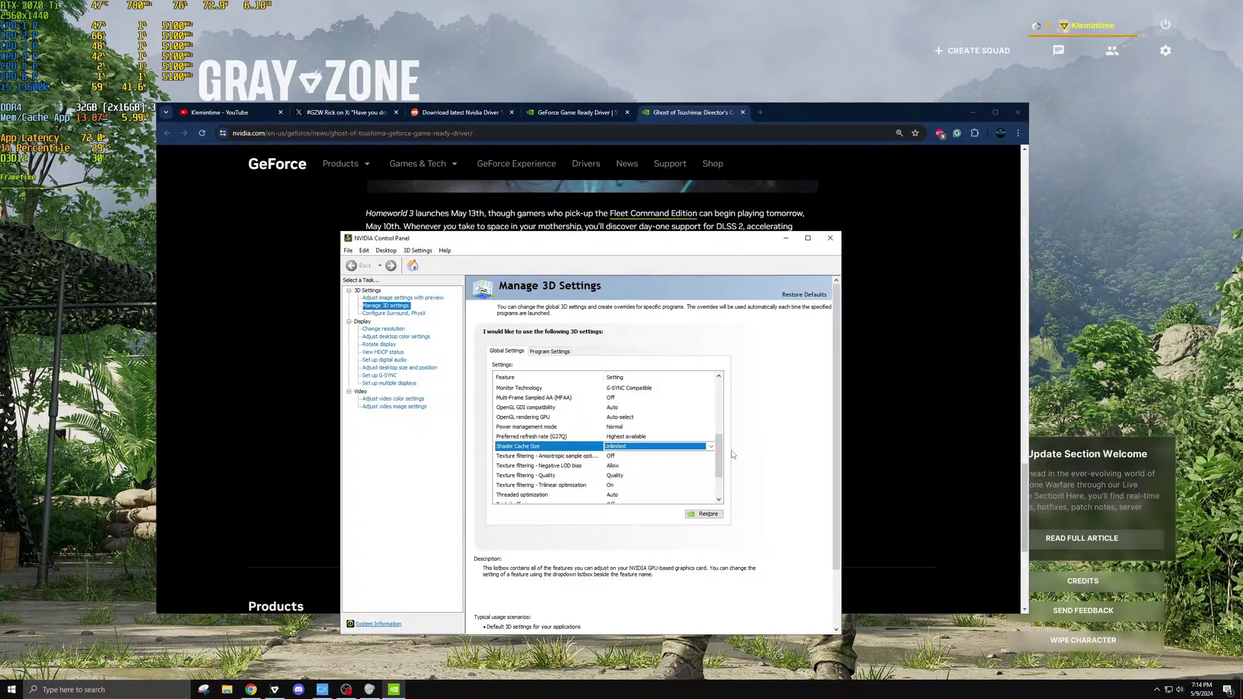
Minimize the control panel, glance at the 552.44 driver page, then return to the Reddit thread.
{"action": "left_click_drag", "start_coordinate": [722, 459], "coordinate": [738, 391]}
{"action": "left_click", "coordinate": [786, 239]}
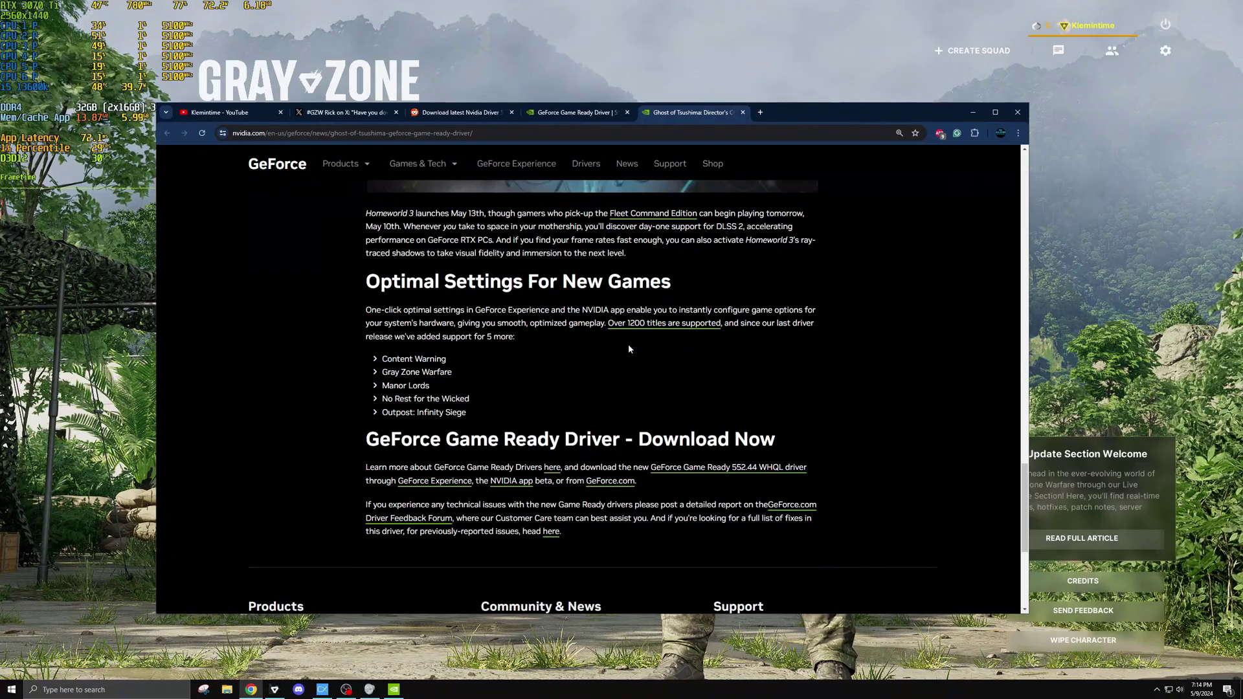
{"action": "left_click", "coordinate": [573, 112]}
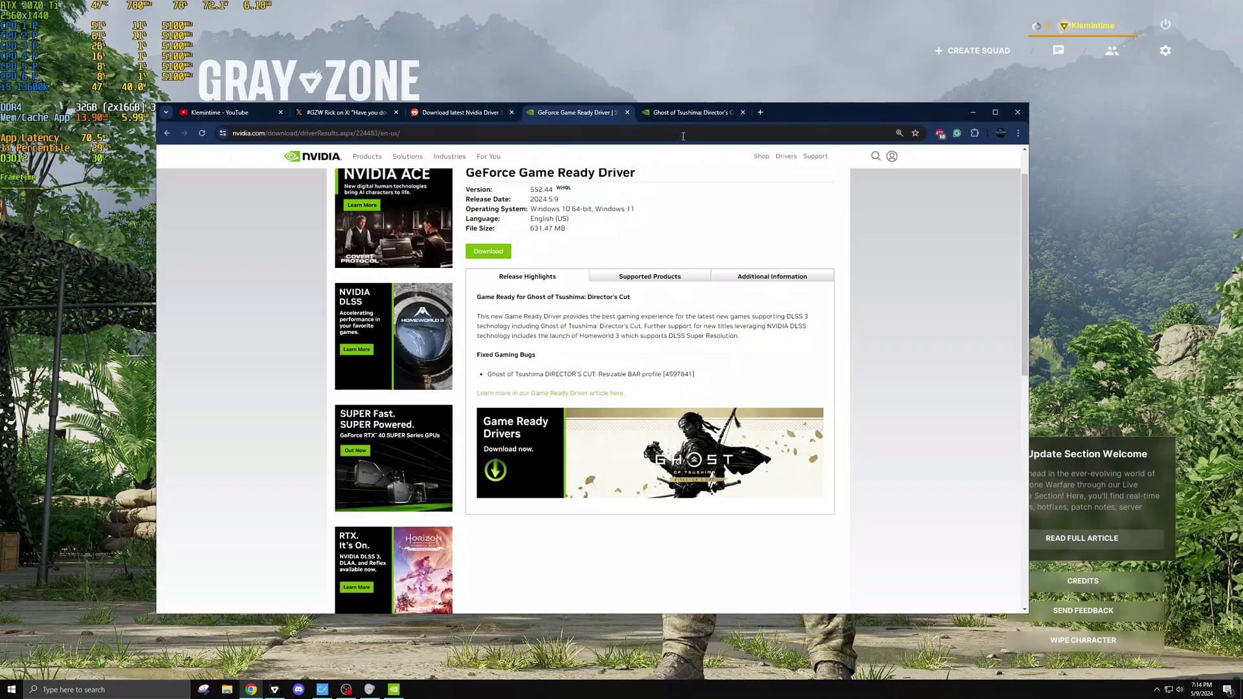
{"action": "key", "text": "ctrl+Tab"}
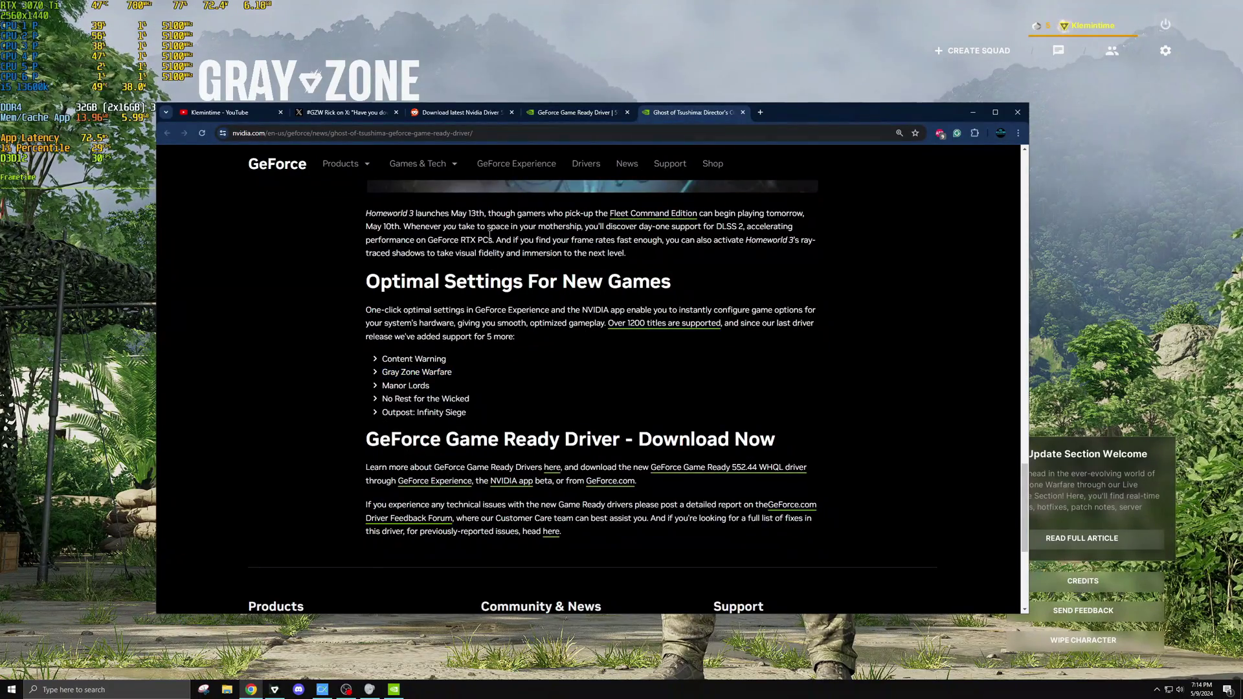
{"action": "left_click", "coordinate": [472, 120]}
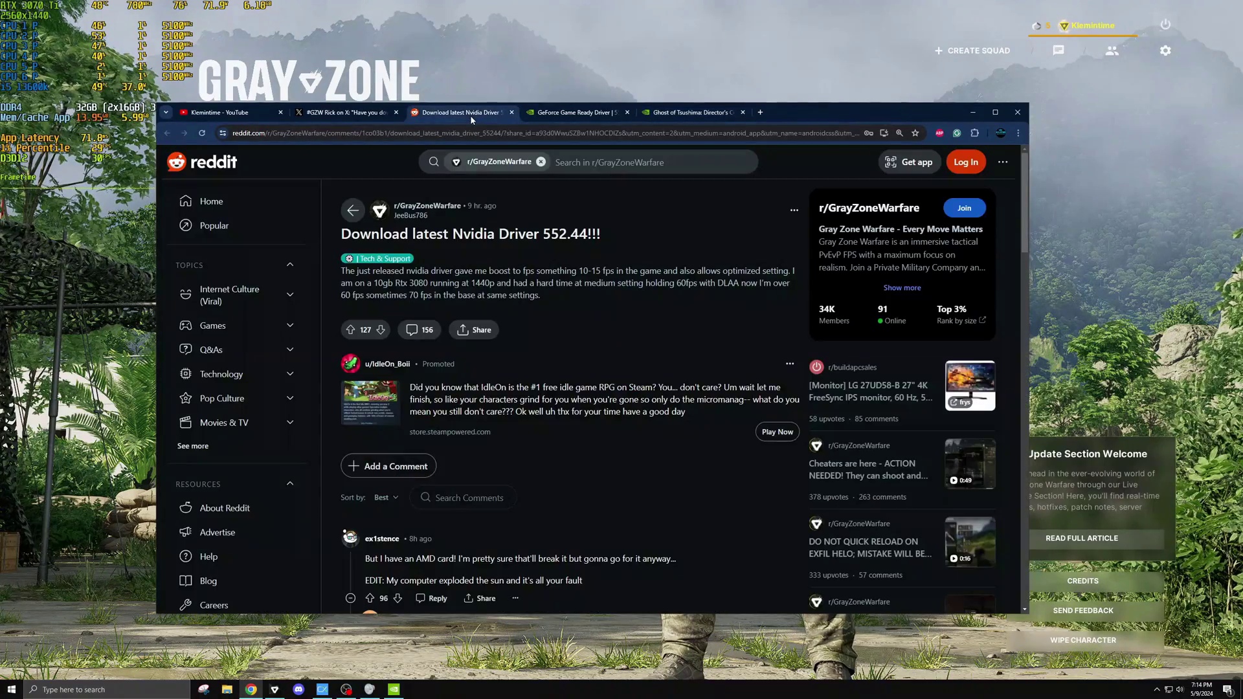
Scroll to the comment about disabling the GeForce Experience overlay and highlight its 'BAFFLED' remark.
{"action": "scroll", "coordinate": [598, 410], "scroll_direction": "down", "scroll_amount": 12}
{"action": "scroll", "coordinate": [598, 410], "scroll_direction": "down", "scroll_amount": 1}
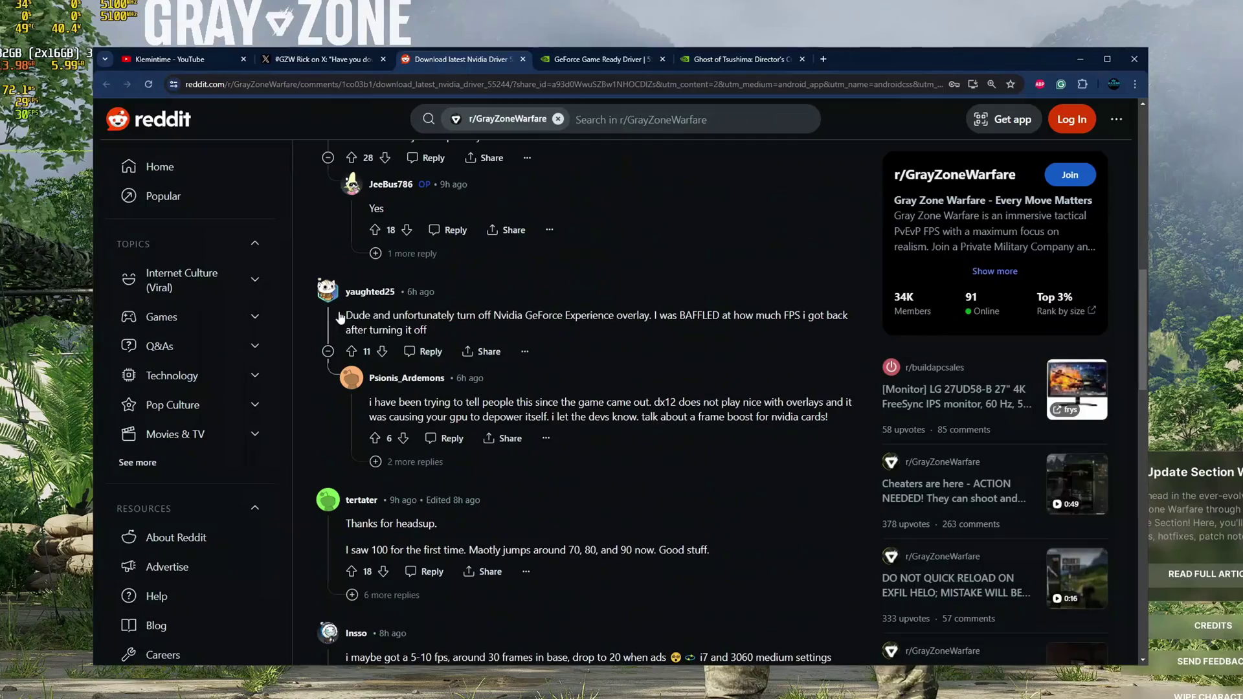
{"action": "left_click_drag", "start_coordinate": [363, 325], "coordinate": [668, 320]}
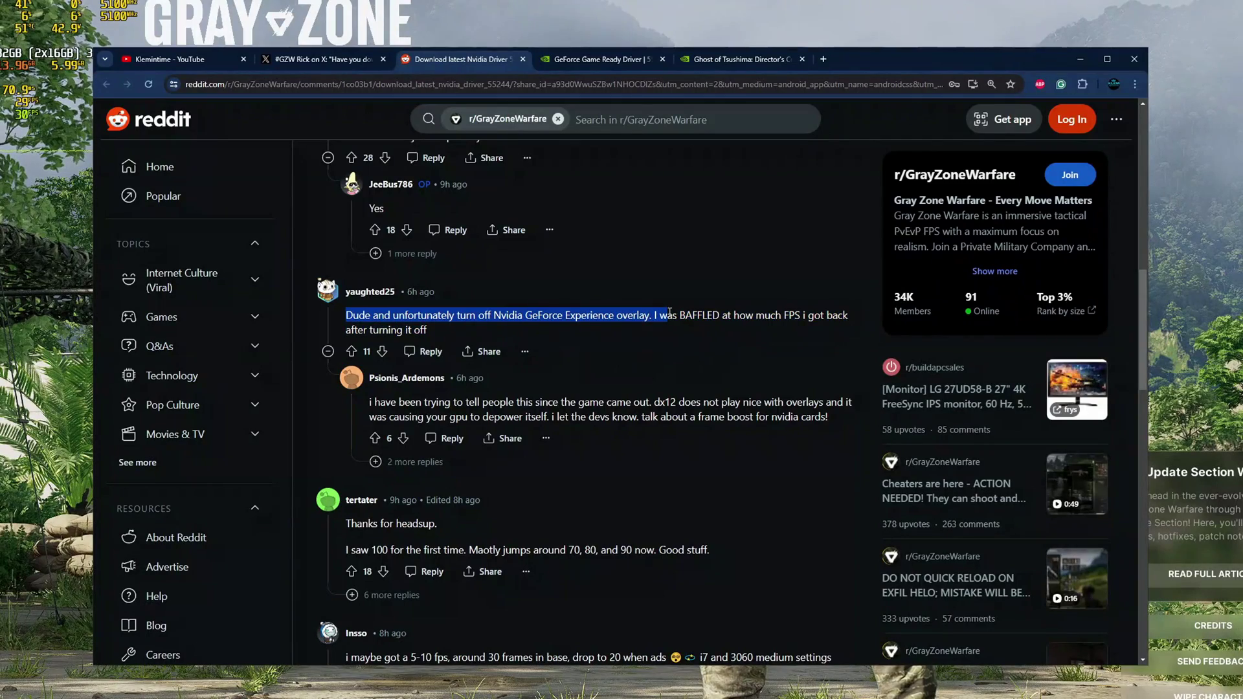
{"action": "left_click", "coordinate": [660, 320]}
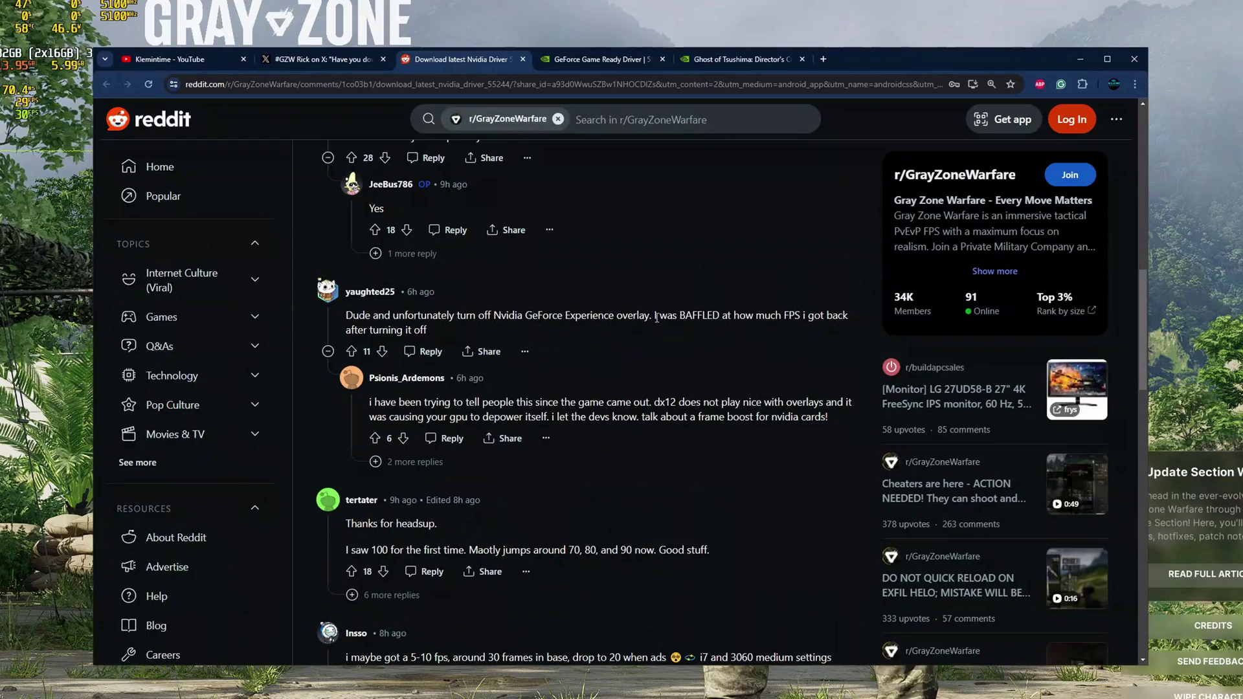
{"action": "left_click_drag", "start_coordinate": [703, 317], "coordinate": [745, 318]}
{"action": "left_click", "coordinate": [729, 328]}
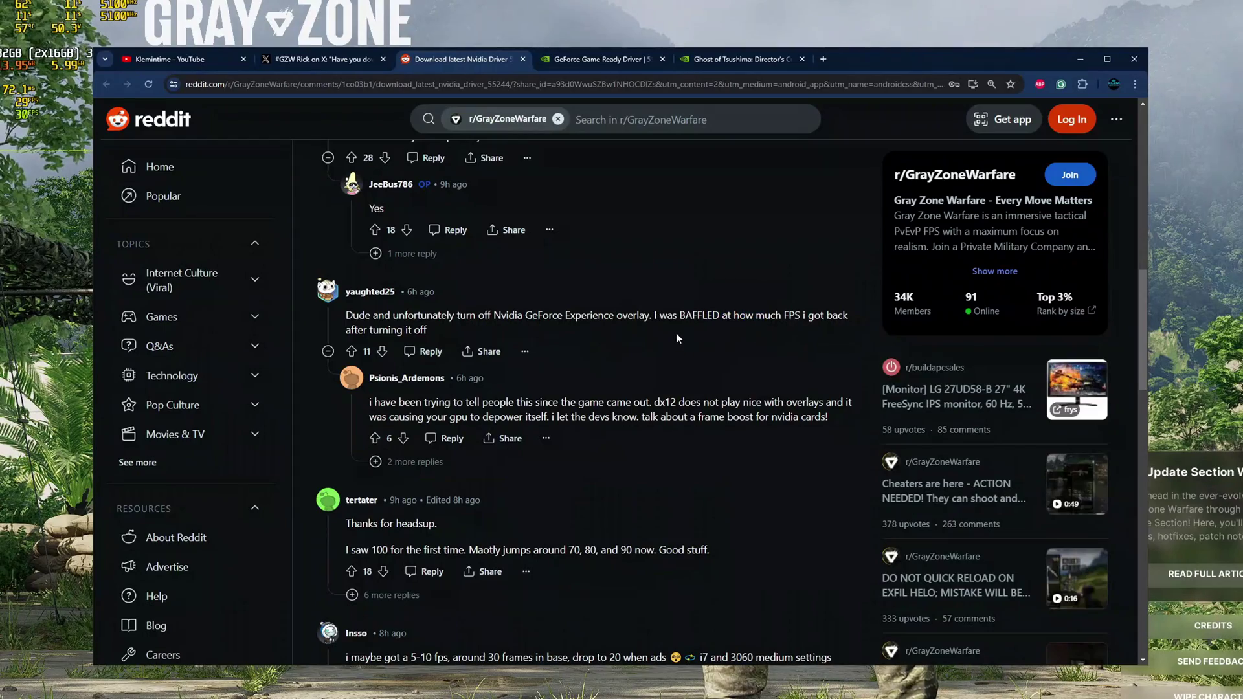